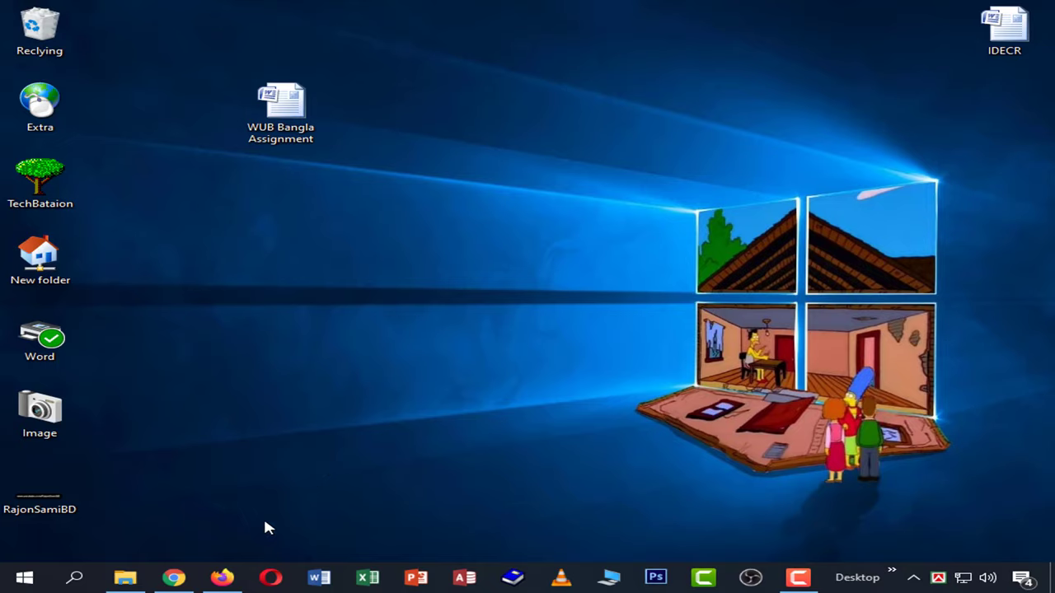
Launch Word 2007 from Windows search and view the Office Button's Save As formats
left_click(221, 577)
key("super")
type("word")
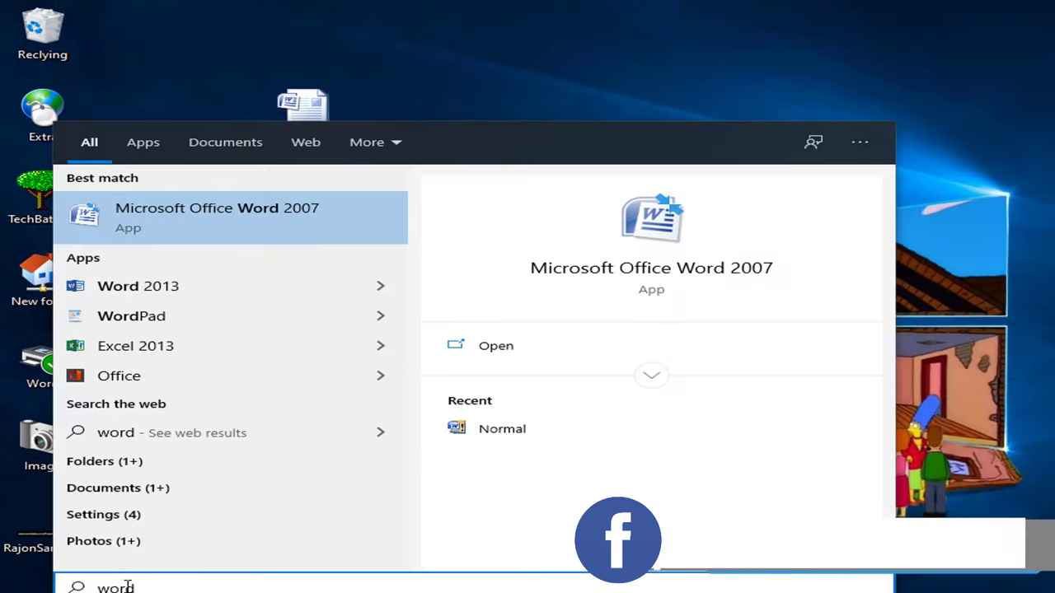
left_click(245, 228)
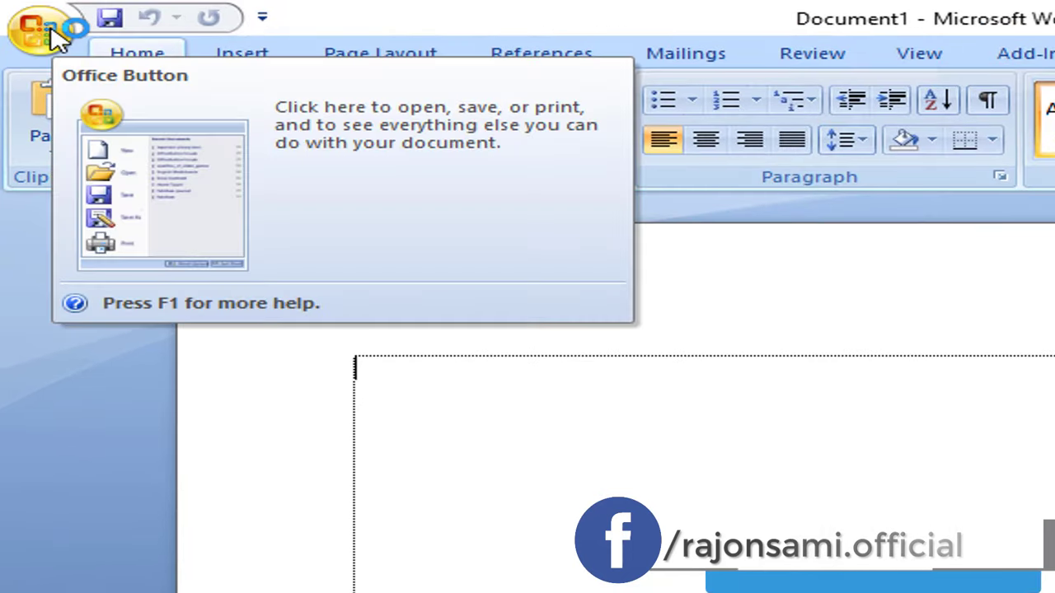
left_click(41, 31)
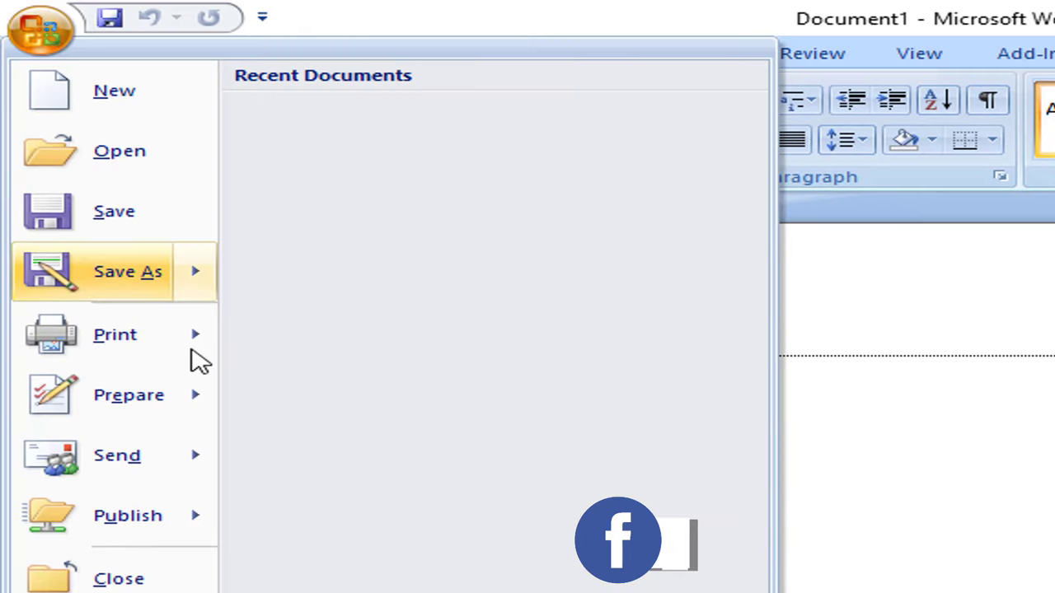
mouse_move(87, 293)
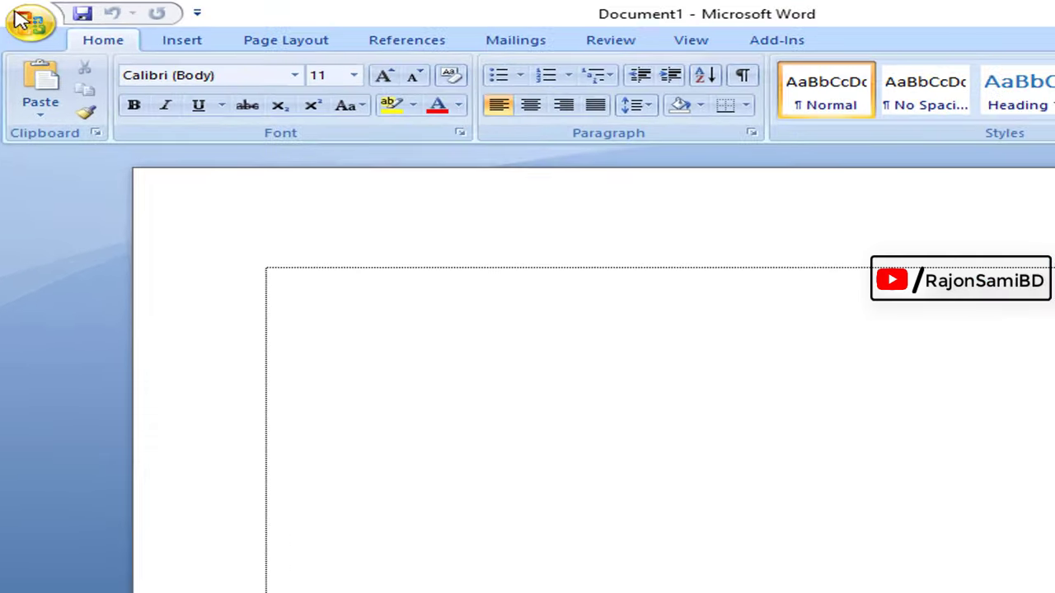
left_click(22, 16)
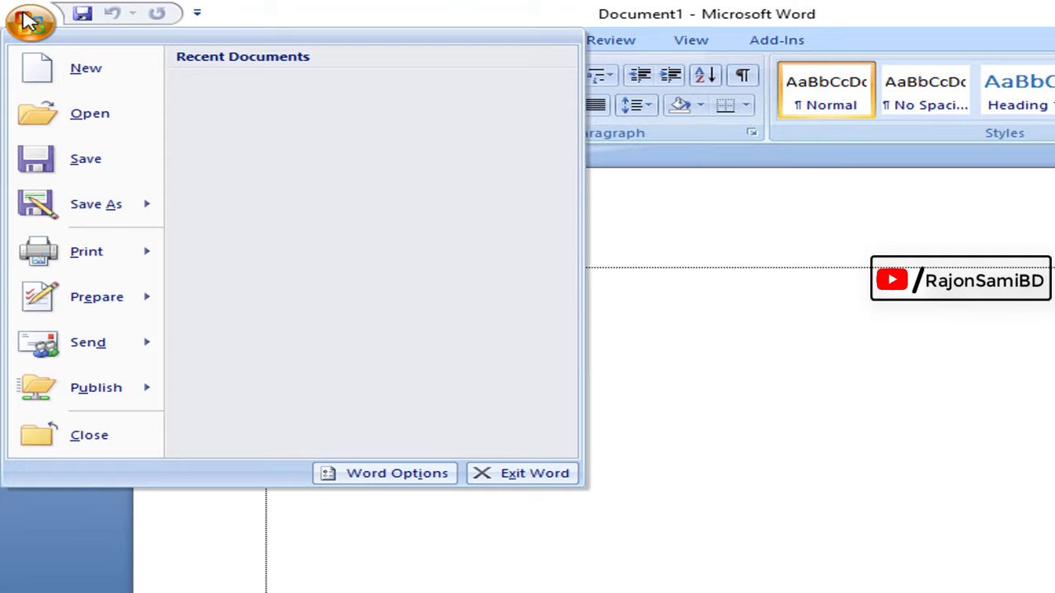
mouse_move(62, 208)
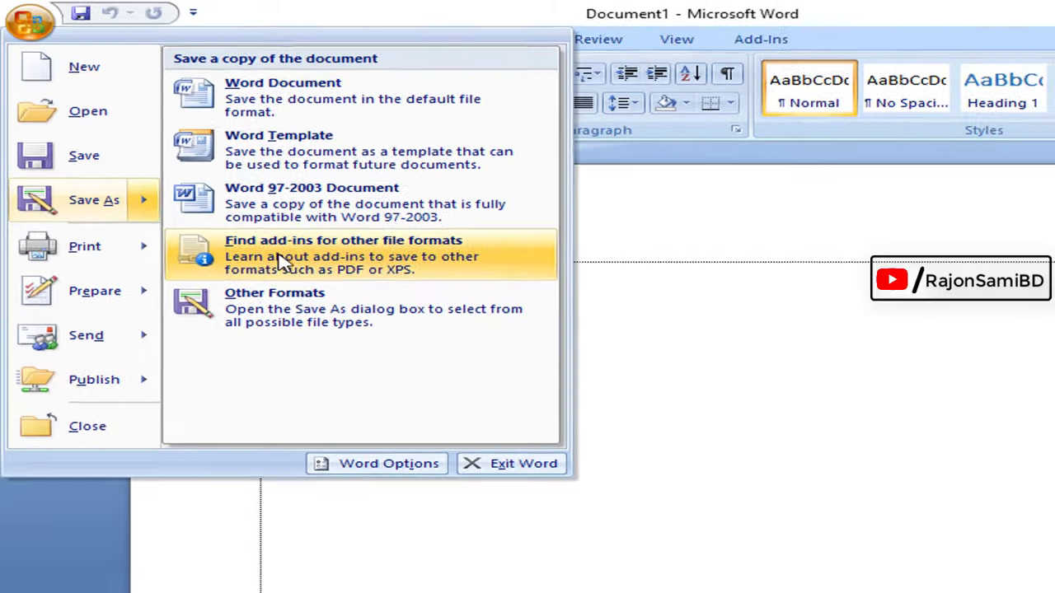
left_click(383, 304)
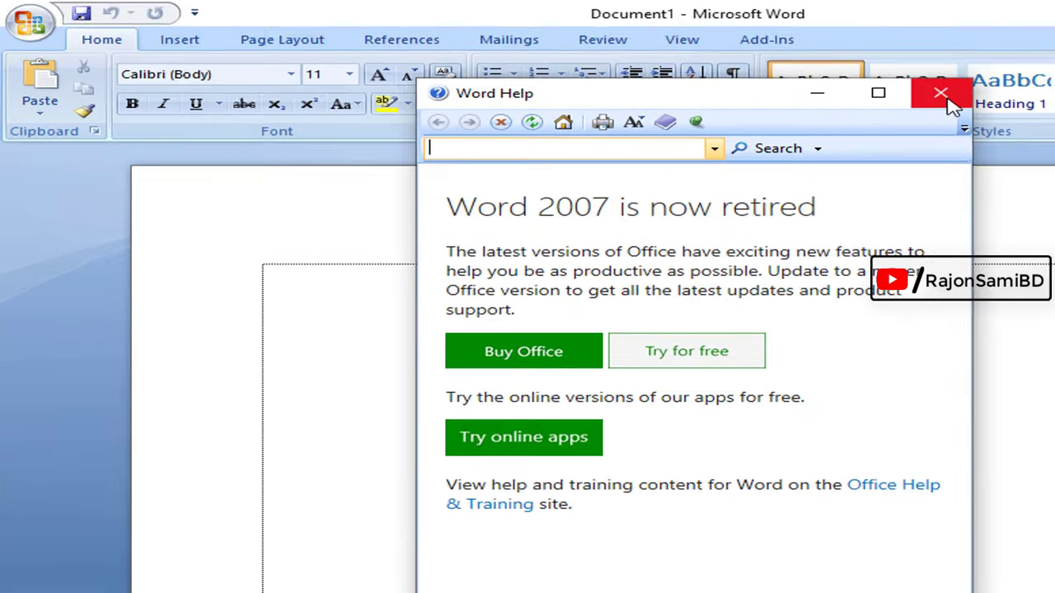
left_click(793, 79)
left_click(29, 33)
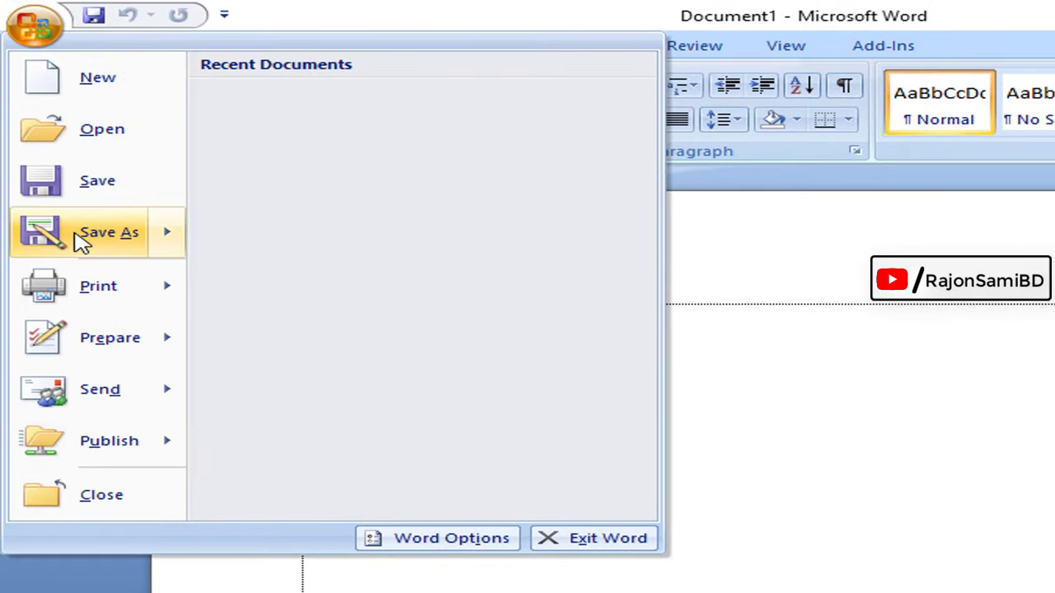
mouse_move(75, 238)
key("Escape")
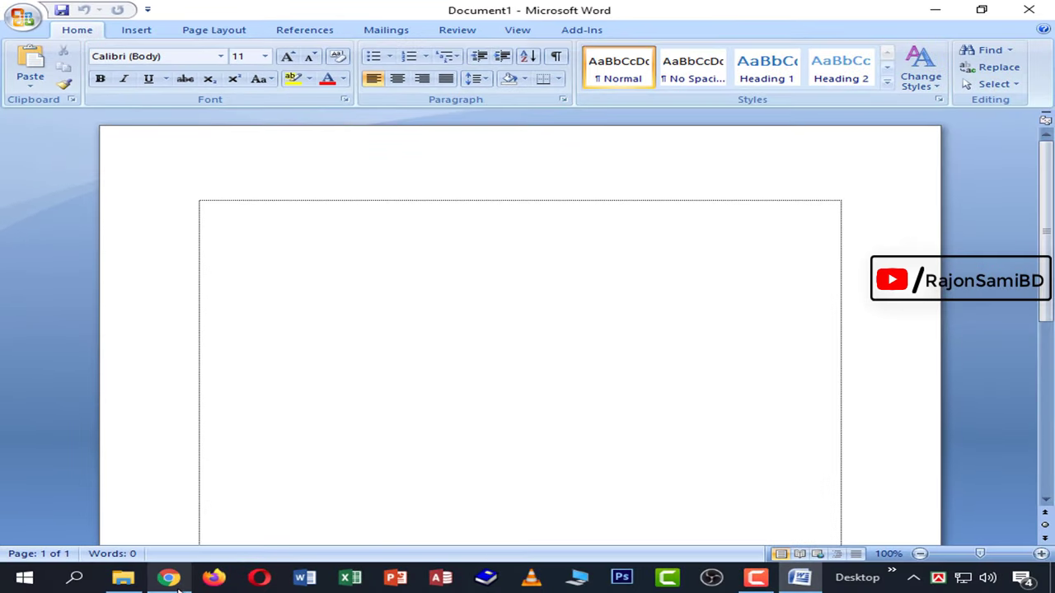
Browse the Facebook channel page and the IT Help BD group tab in Chrome
left_click(169, 577)
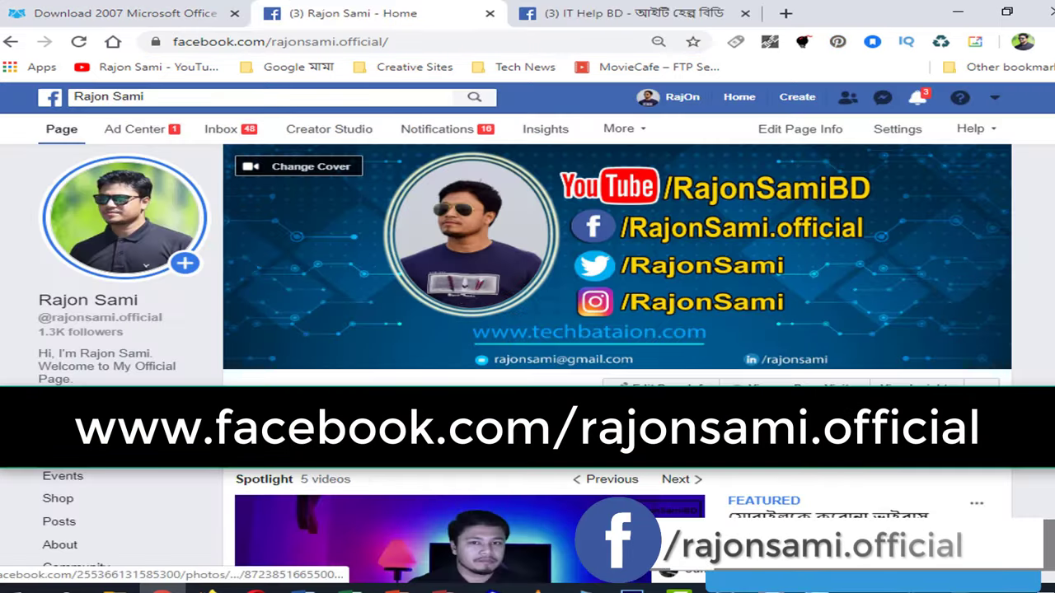
scroll(618, 264, "down", 2)
scroll(618, 330, "down", 4)
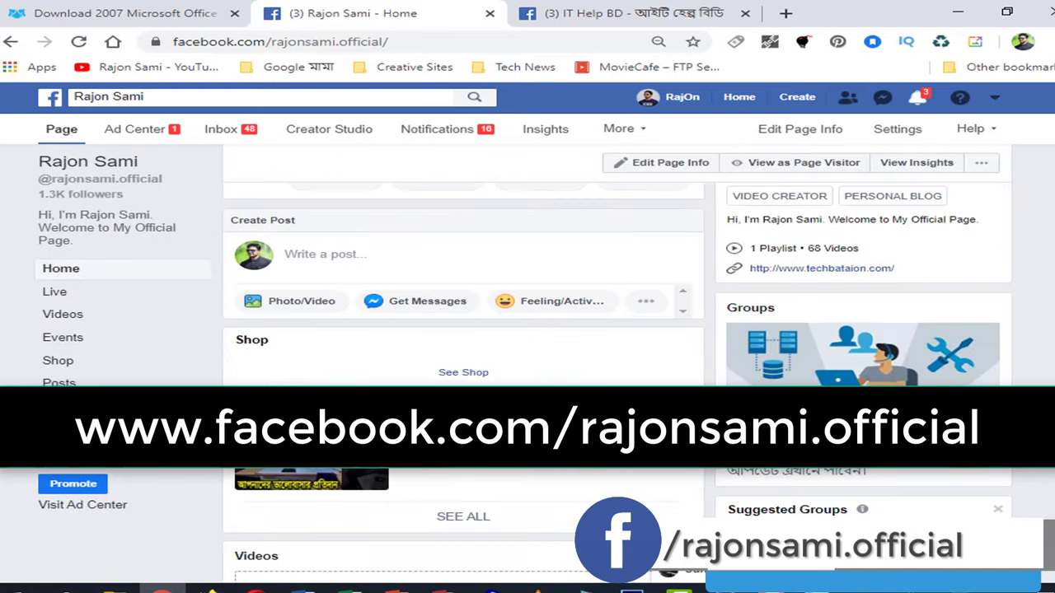
scroll(618, 329, "up", 5)
left_click(627, 14)
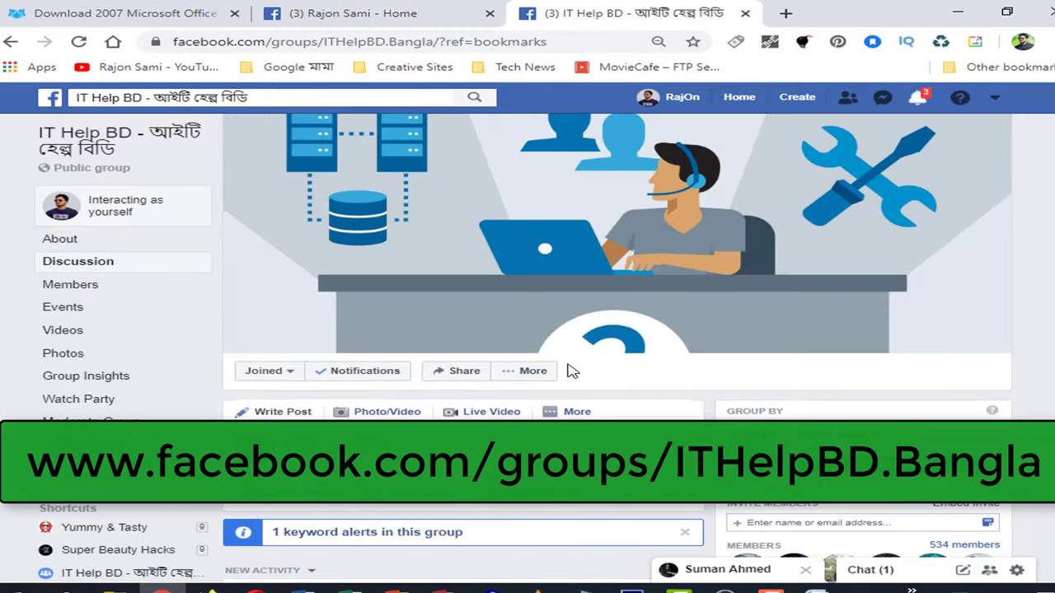
scroll(247, 207, "down", 5)
scroll(412, 231, "up", 5)
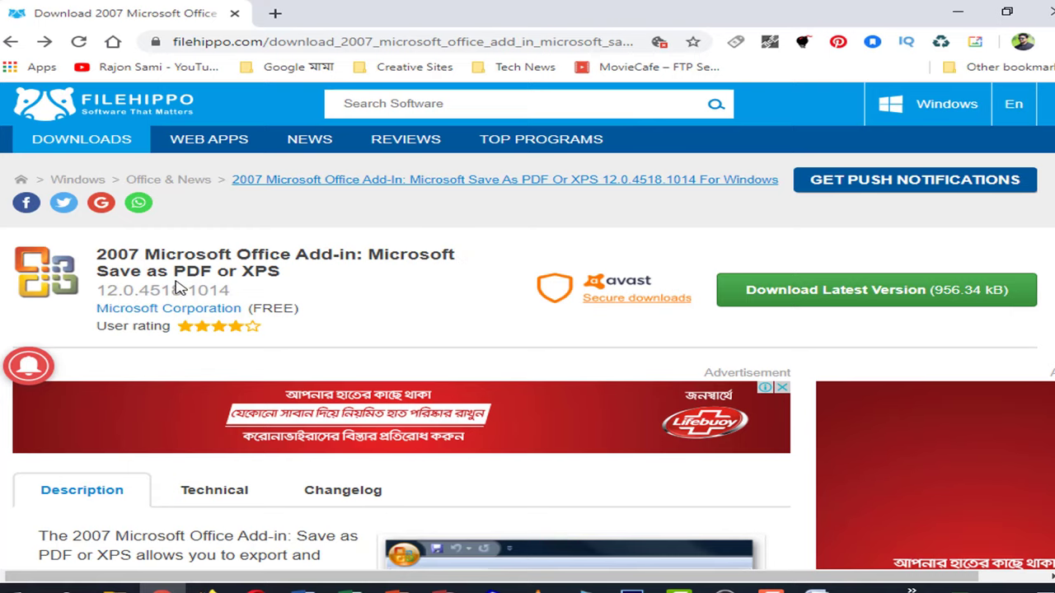
Download the 933 KB SaveAsPDFandXPS.exe installer and reveal it in the Downloads folder
left_click(816, 297)
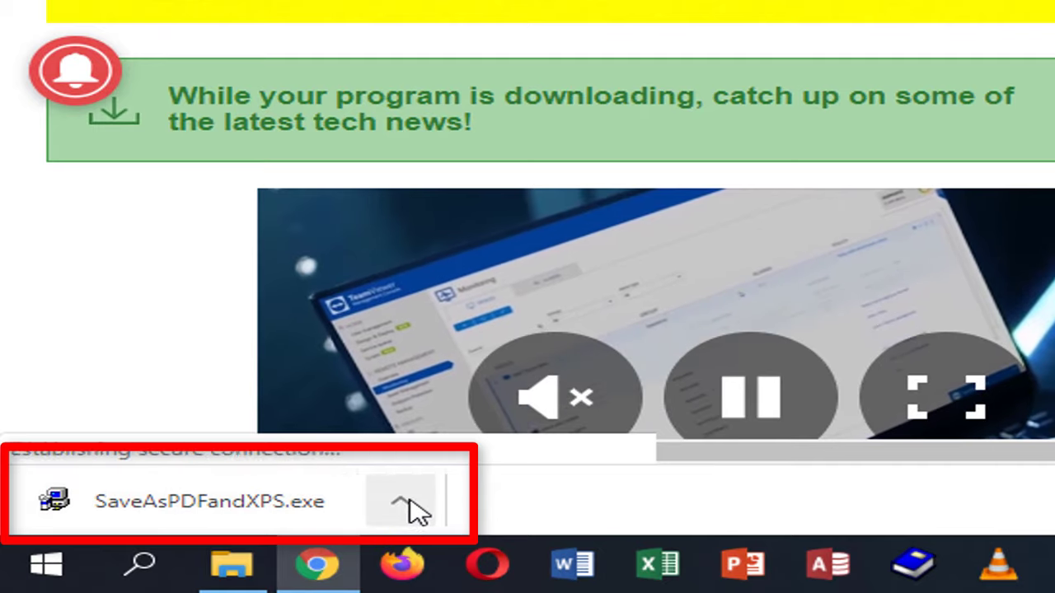
left_click(402, 501)
left_click(569, 404)
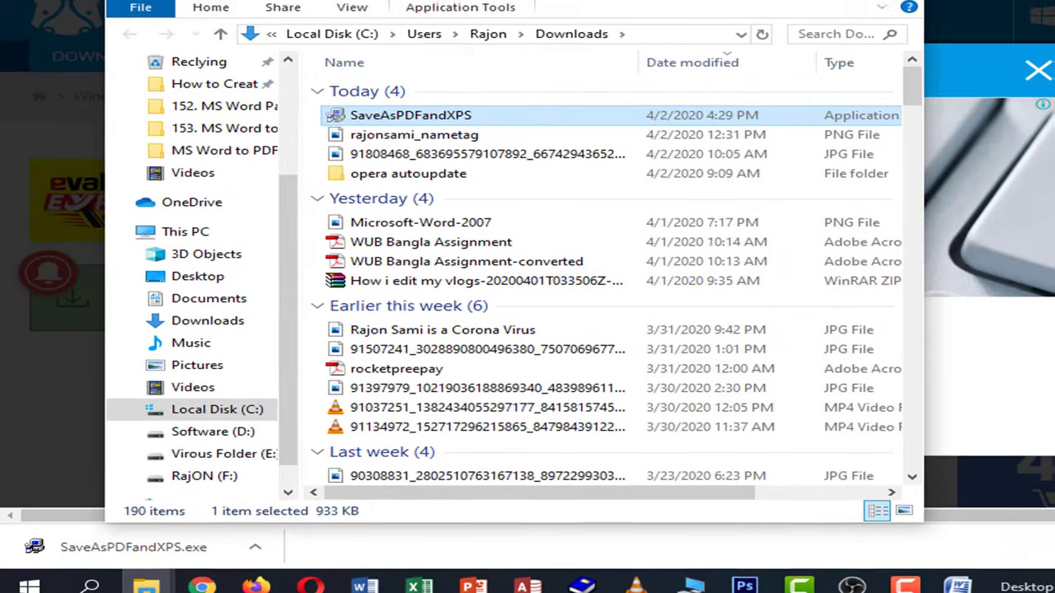
Copy the SaveAsPDFandXPS installer and paste it onto the desktop
key("super+d")
right_click(612, 229)
left_click(671, 325)
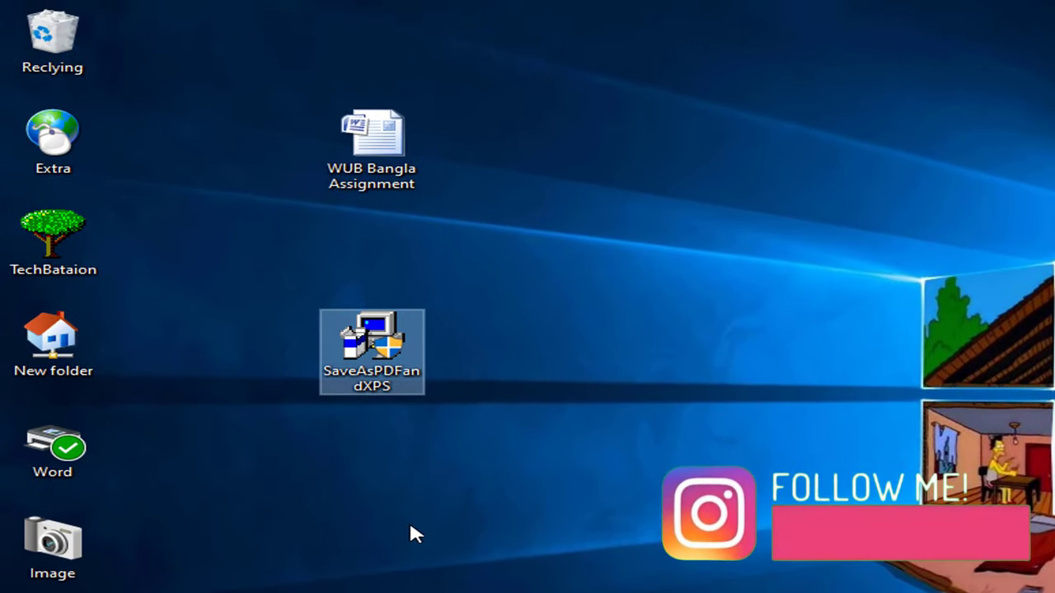
Run the SaveAsPDFandXPS installer, accept the license terms, and complete the installation
double_click(377, 346)
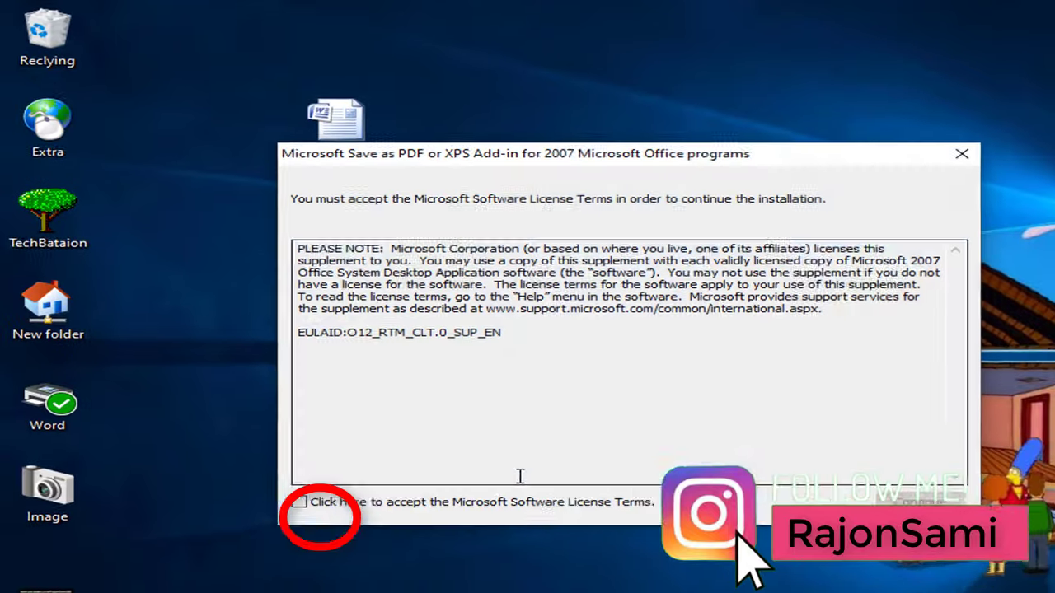
left_click(347, 560)
left_click(956, 521)
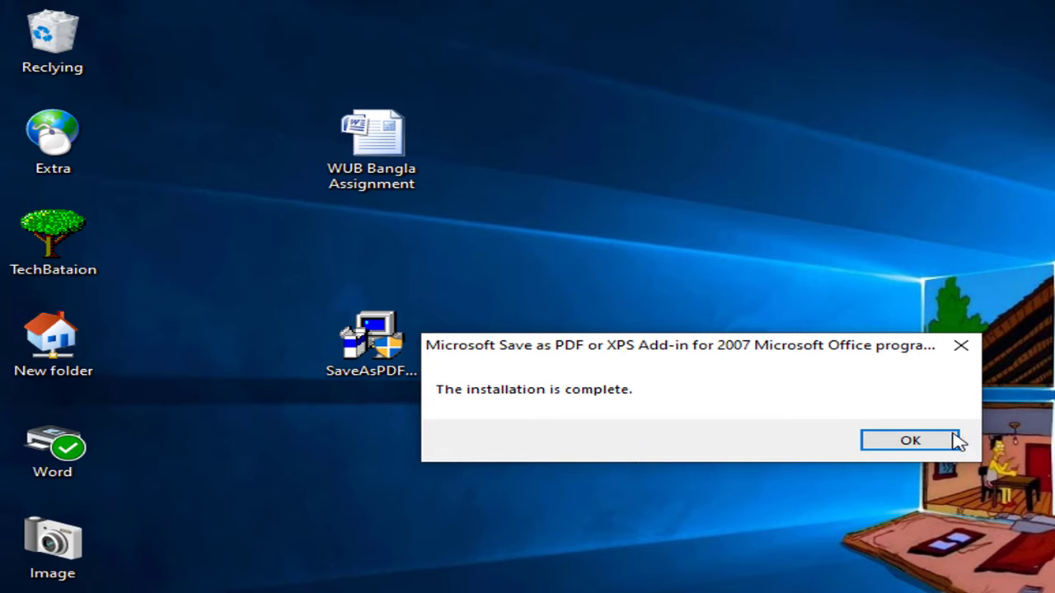
left_click(910, 440)
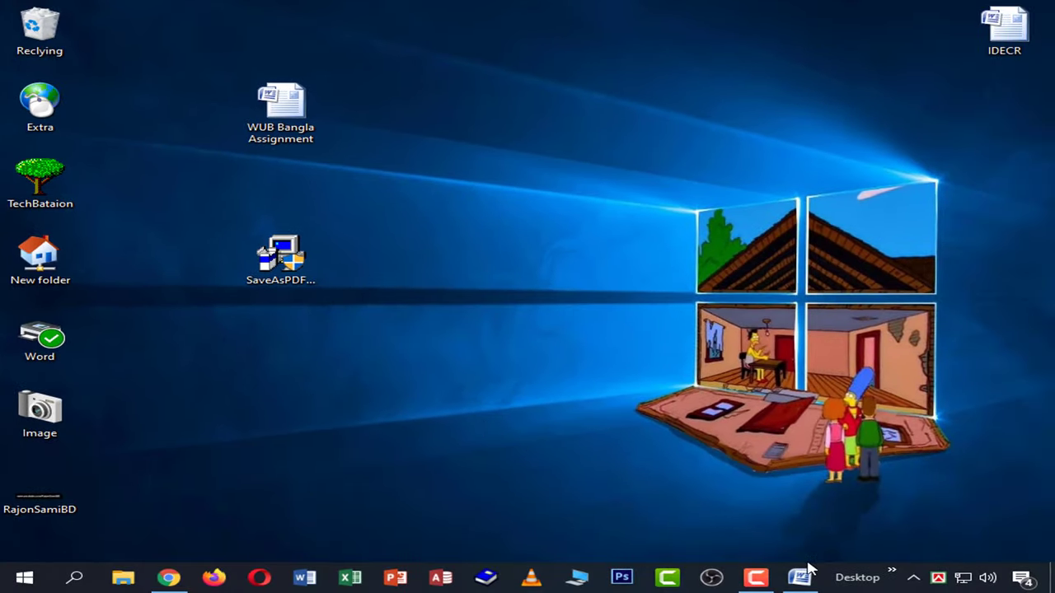
Return to Word and check the Office Button's Save As options
left_click(801, 576)
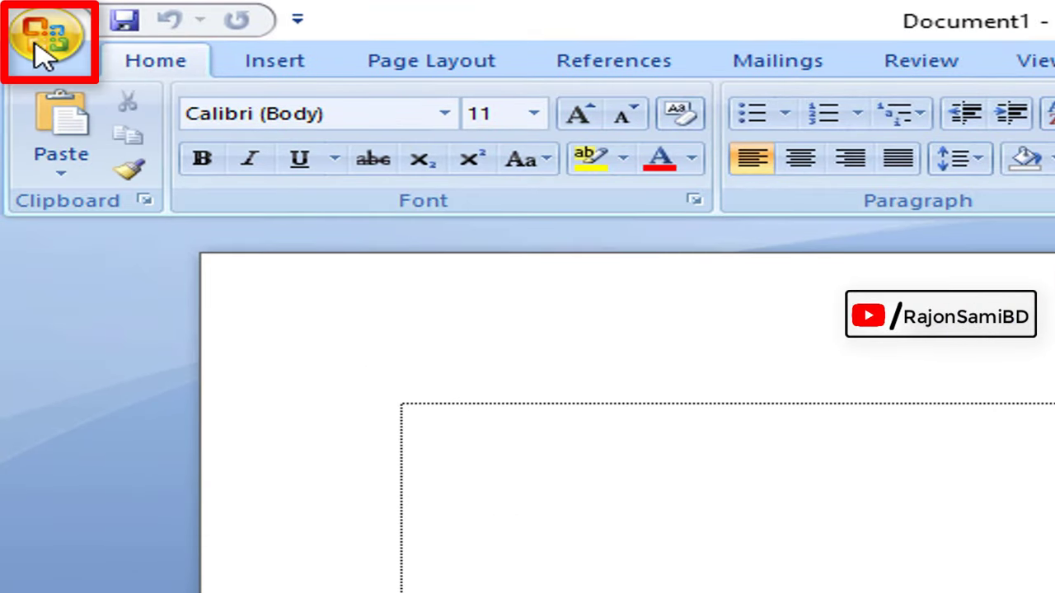
left_click(43, 40)
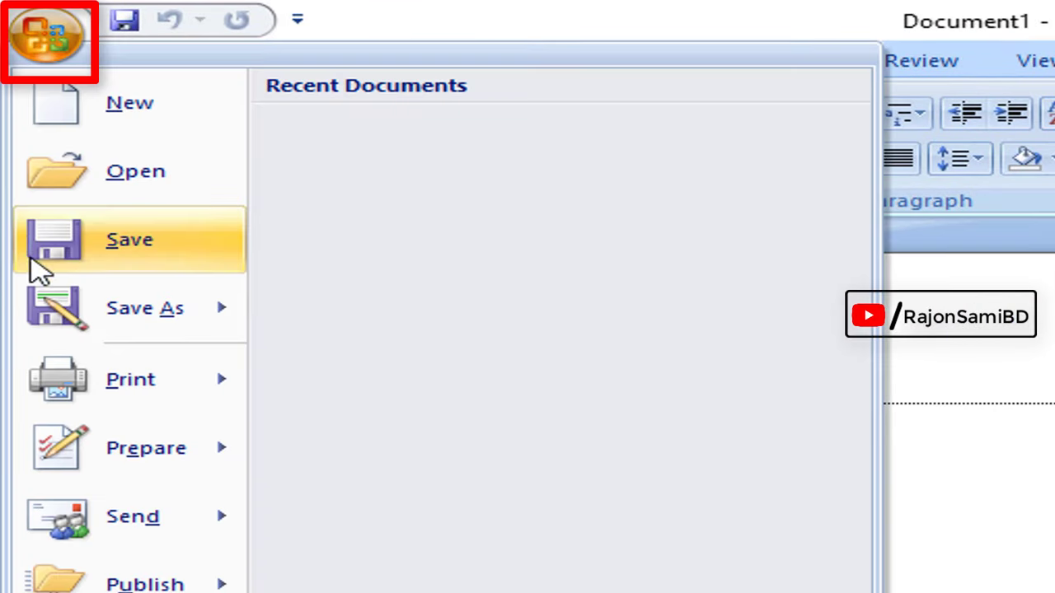
mouse_move(41, 308)
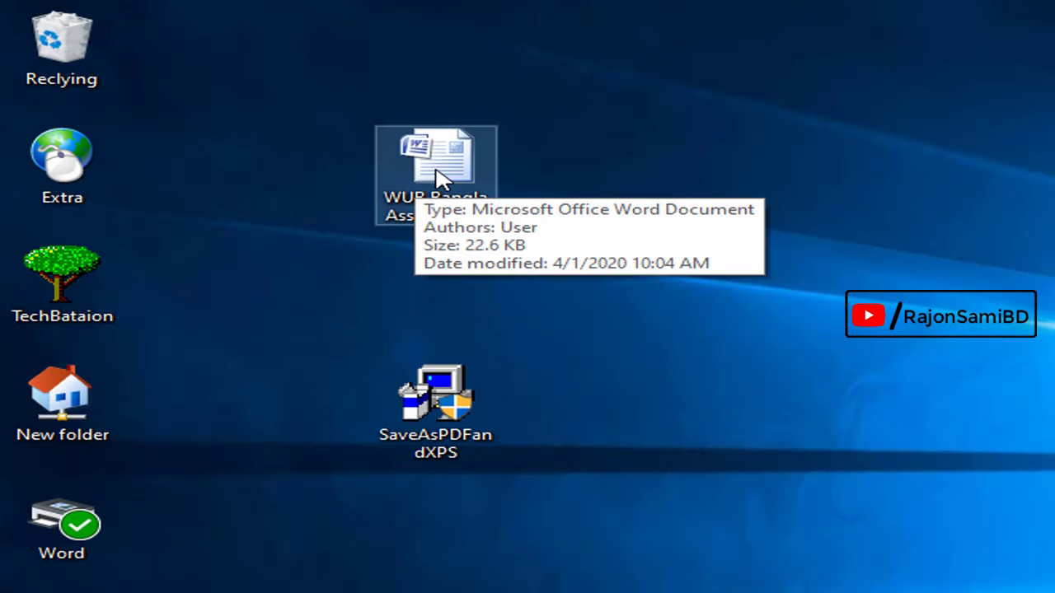
Open WUB Bangla Assignment from the desktop and show its Save As PDF or XPS option
double_click(441, 174)
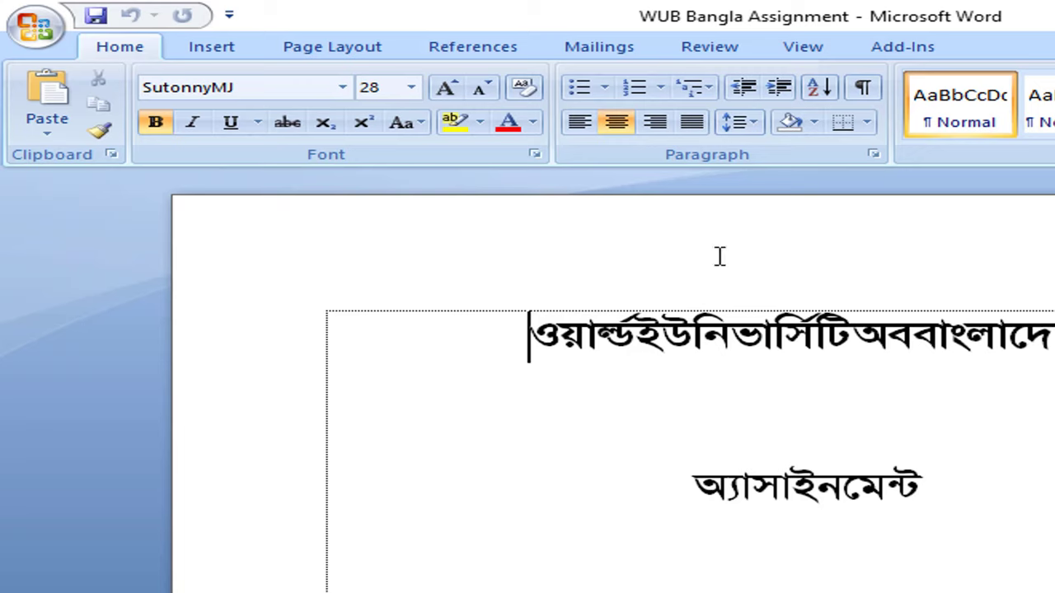
left_click(32, 27)
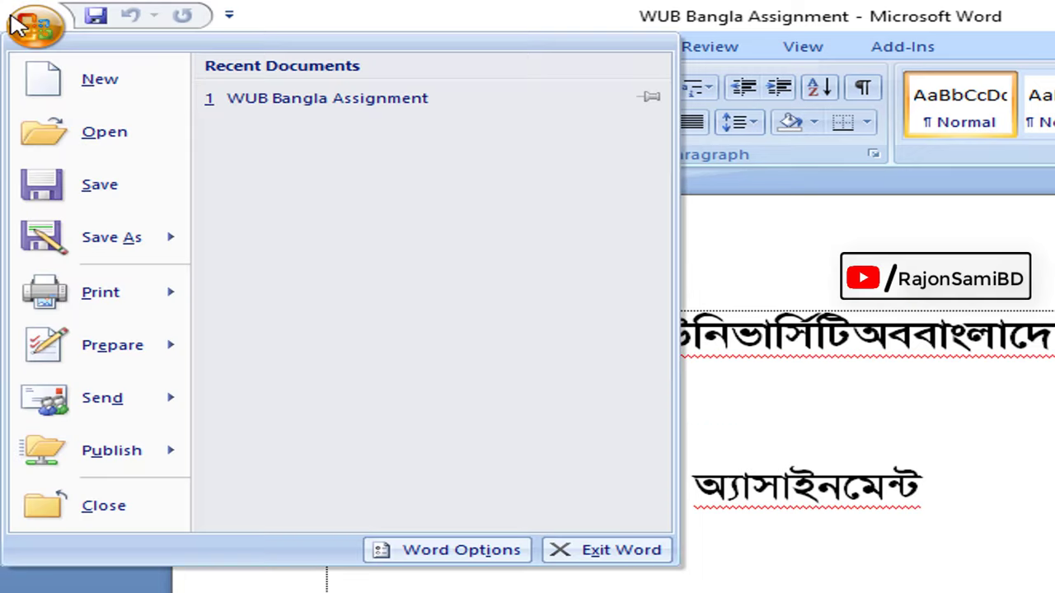
mouse_move(73, 254)
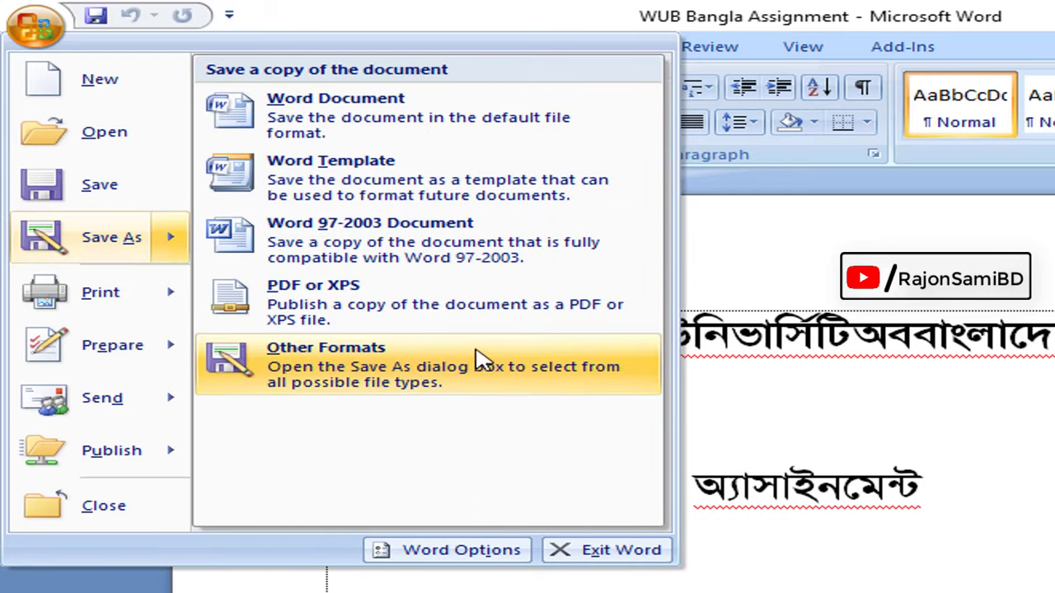
Publish WUB Bangla Assignment as a PDF to the Desktop, keeping its file name
left_click(462, 317)
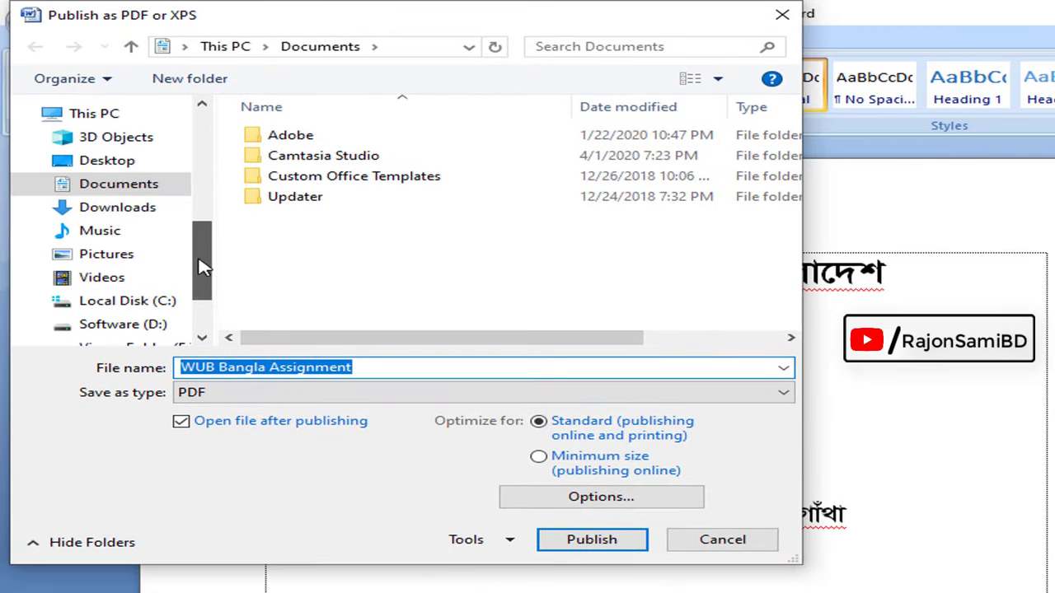
left_click_drag(212, 283, 207, 212)
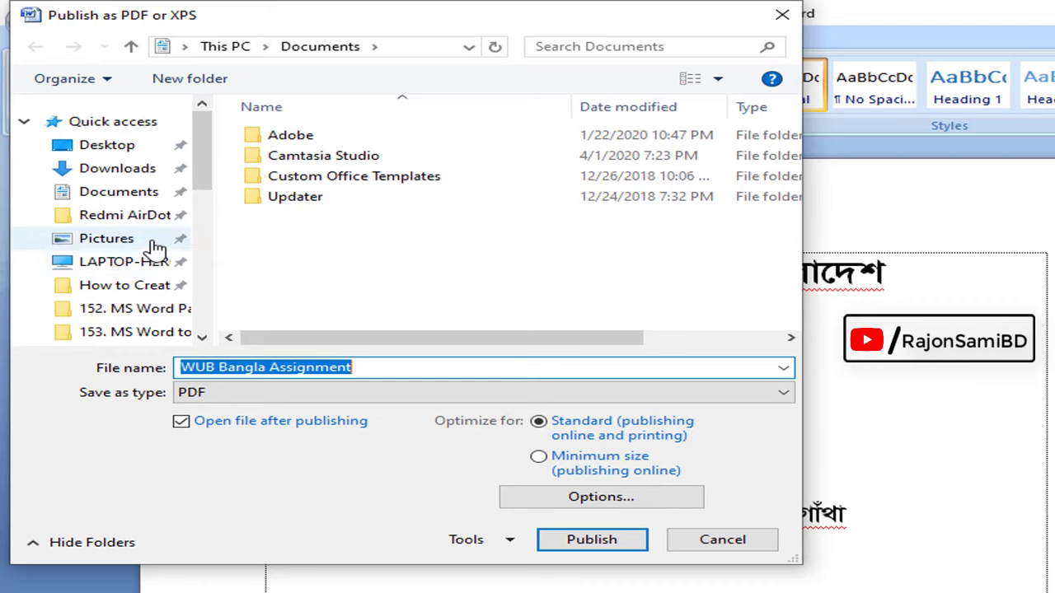
left_click(112, 150)
left_click(430, 367)
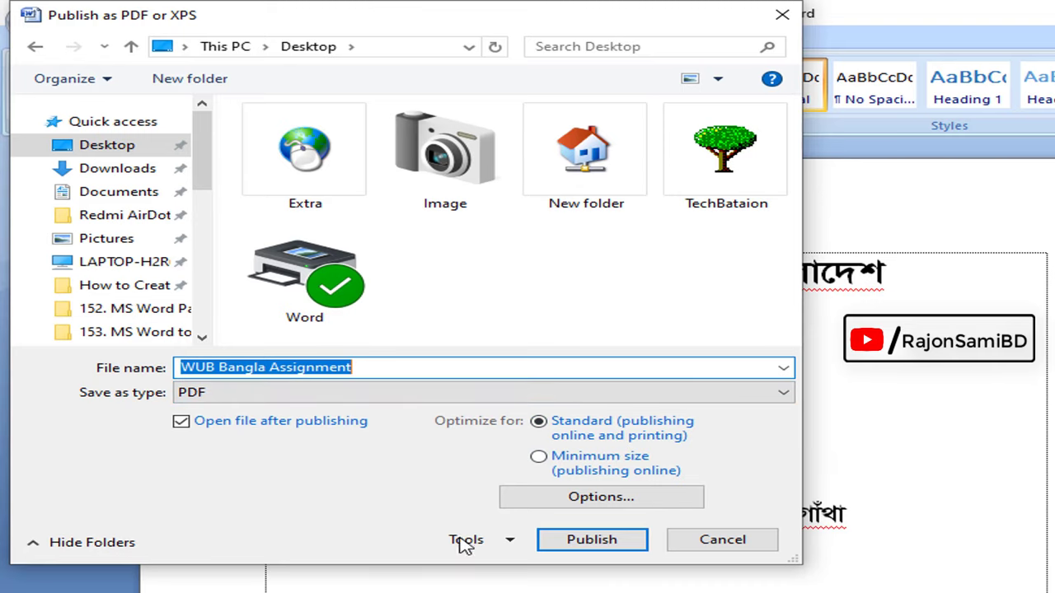
left_click(592, 541)
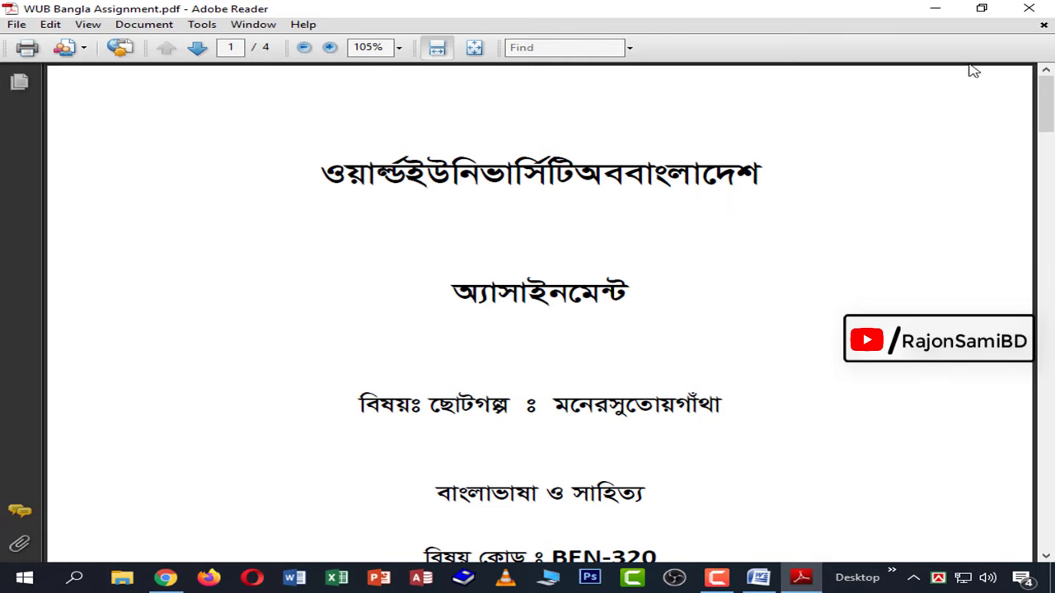
Close Adobe Reader and Word, then place the WUB Bangla Assignment PDF beside the Word file
left_click(1028, 9)
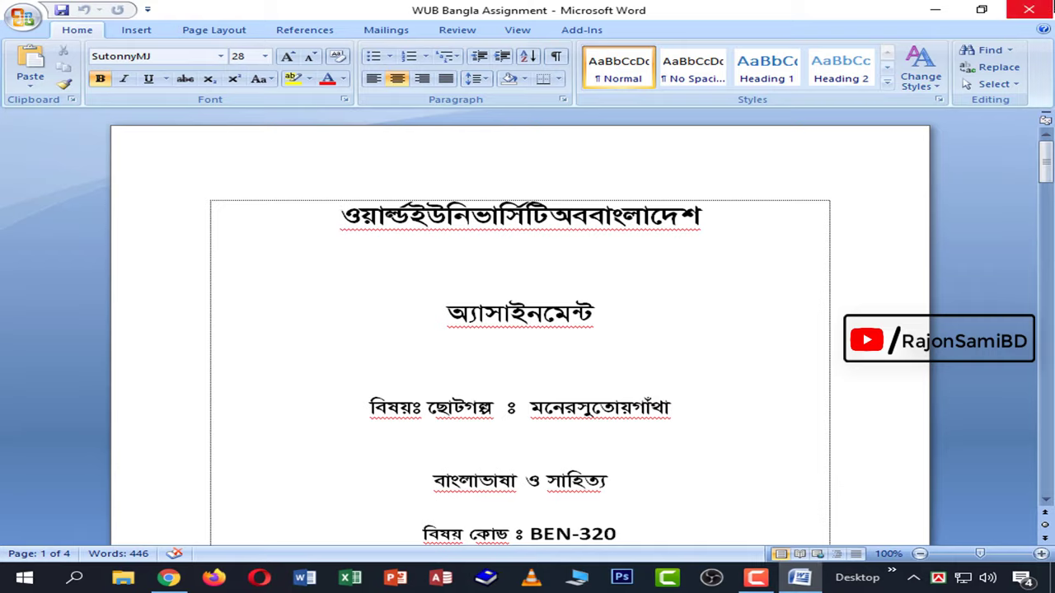
left_click(1036, 8)
left_click_drag(120, 33, 362, 191)
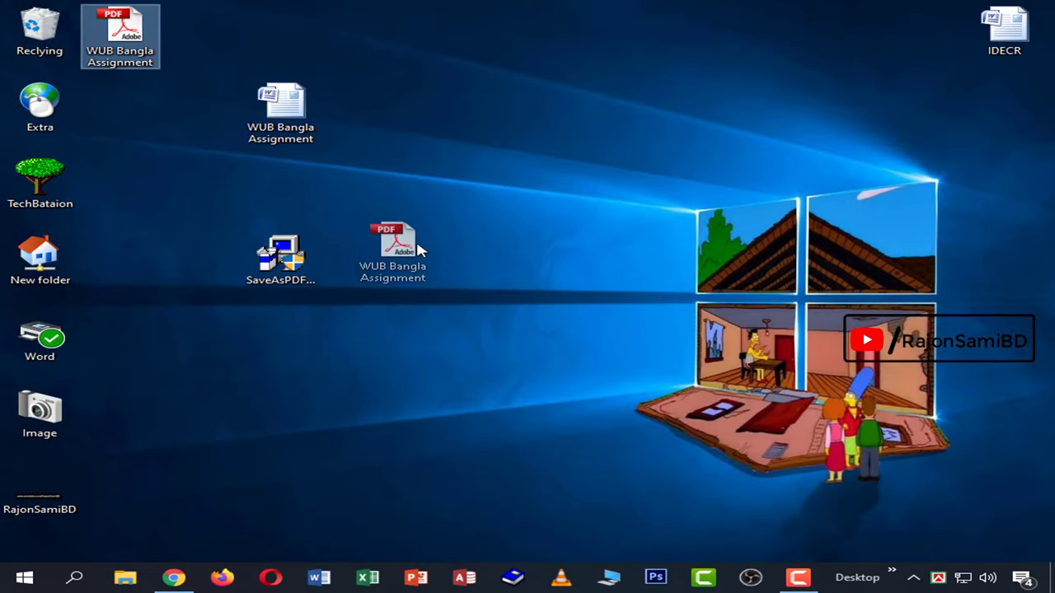
left_click(462, 226)
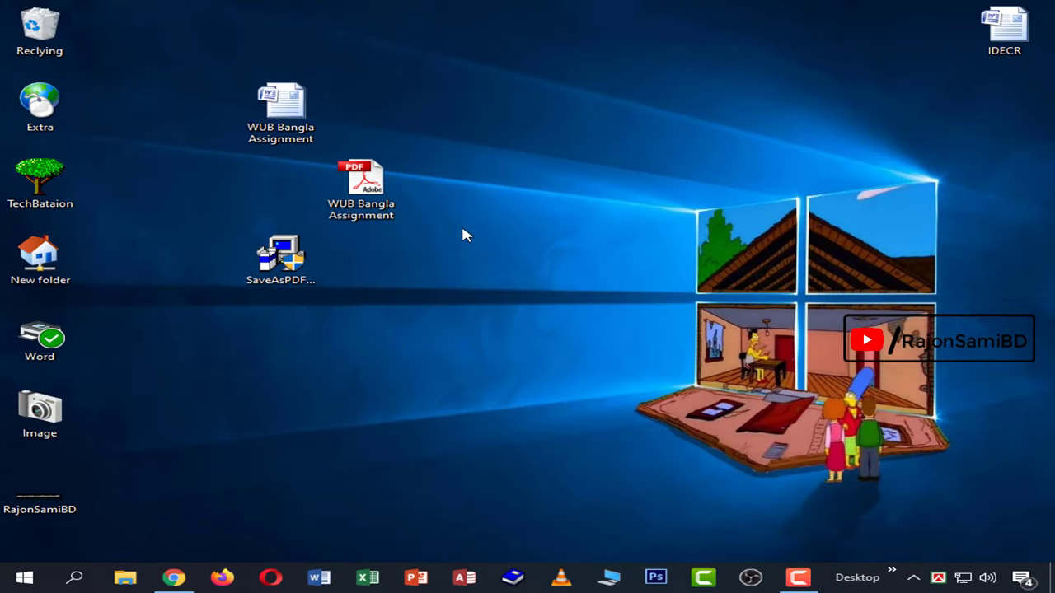
double_click(373, 188)
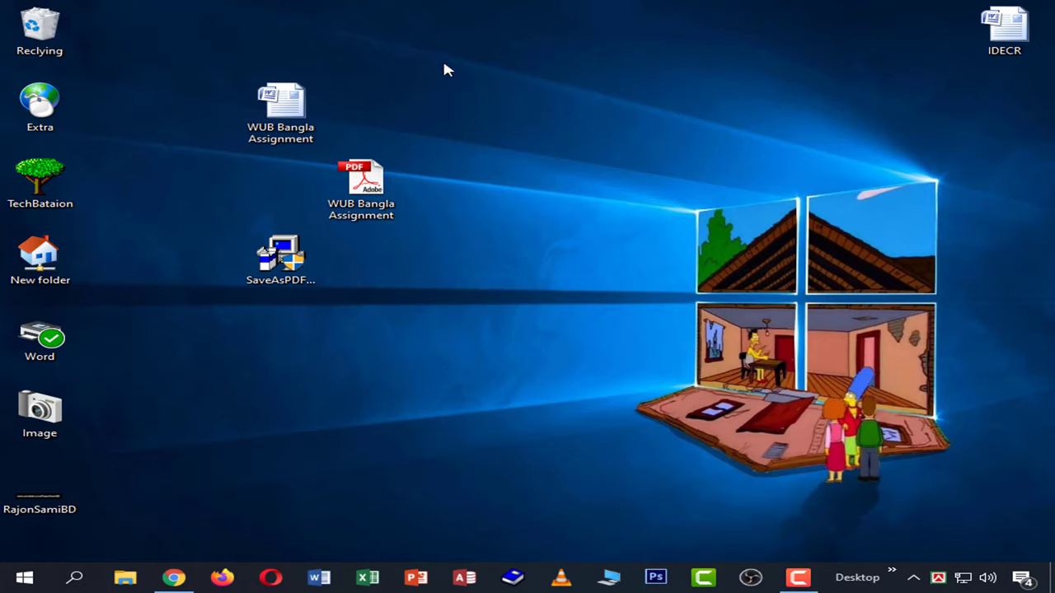
Drag the SaveAsPDFandXPS icon down and left, away from the two WUB Bangla Assignment files
left_click_drag(443, 70, 324, 223)
left_click(428, 322)
mouse_move(280, 257)
left_mouse_down()
mouse_move(200, 340)
mouse_move(163, 428)
left_mouse_up()
left_click(259, 282)
left_click_drag(259, 282, 151, 437)
left_click(275, 421)
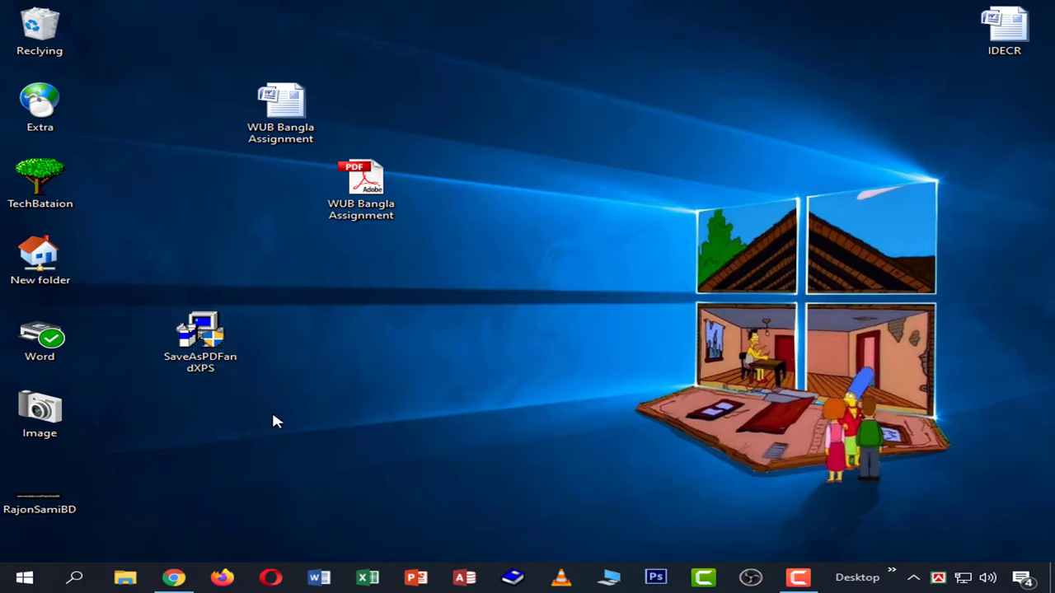
left_click_drag(300, 287, 139, 422)
left_click(264, 441)
left_click(212, 376)
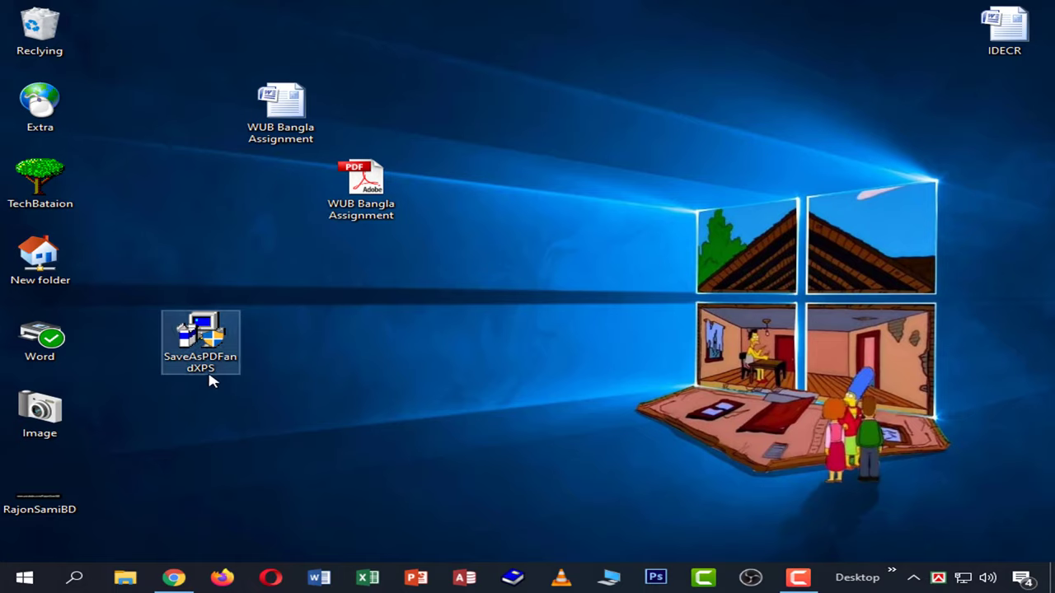
left_click(403, 289)
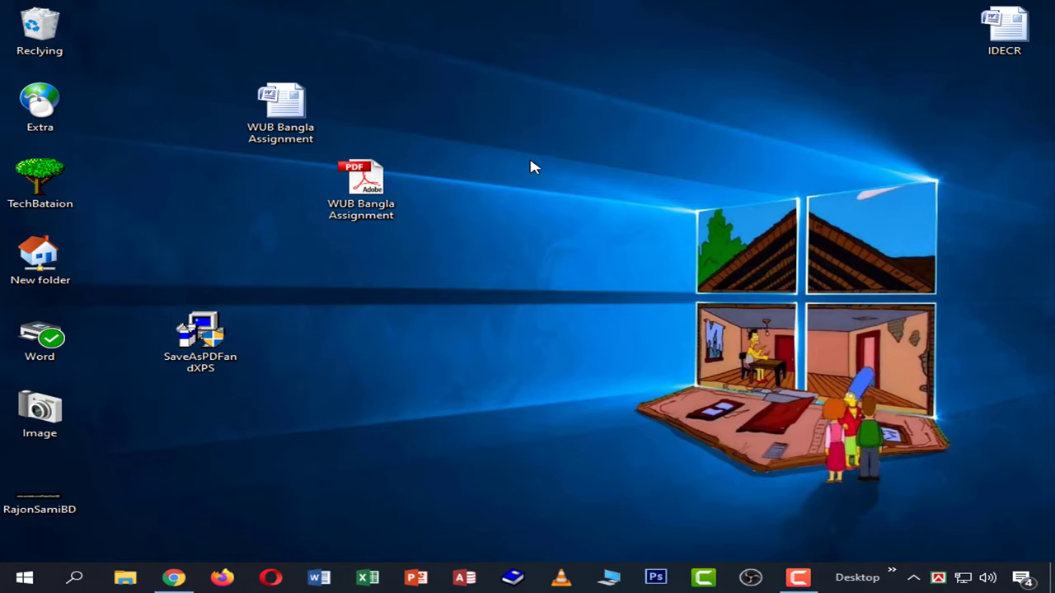